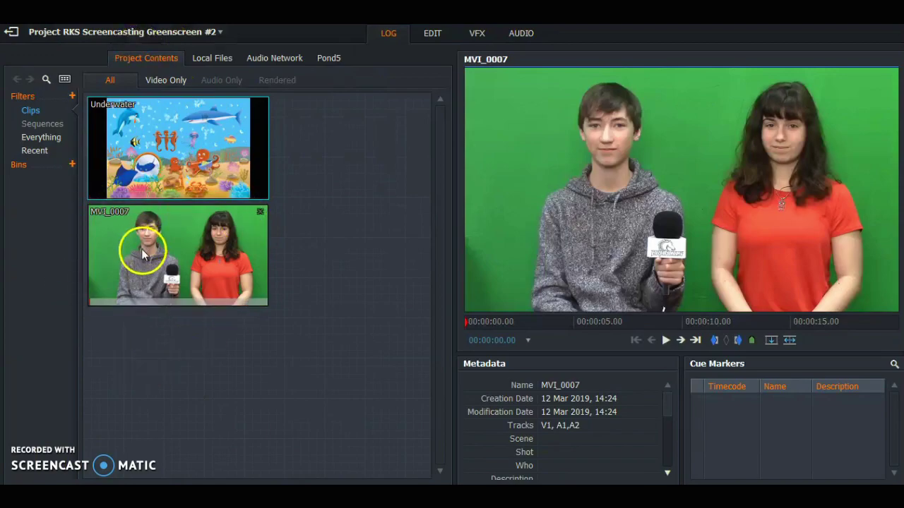
Switch Lightworks from the Log view to the Edit workspace
click(434, 34)
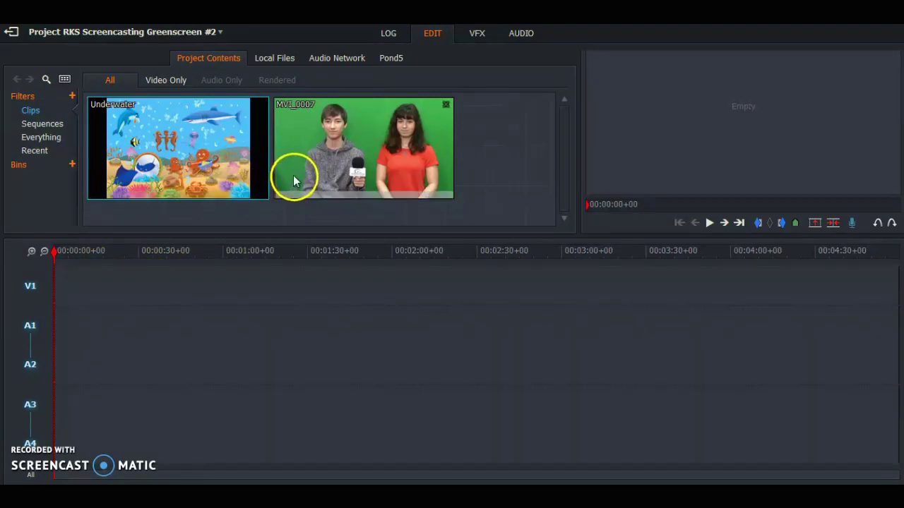
Add video track V2 to Sequence #1 from the timeline's Tracks menu
right_click(145, 282)
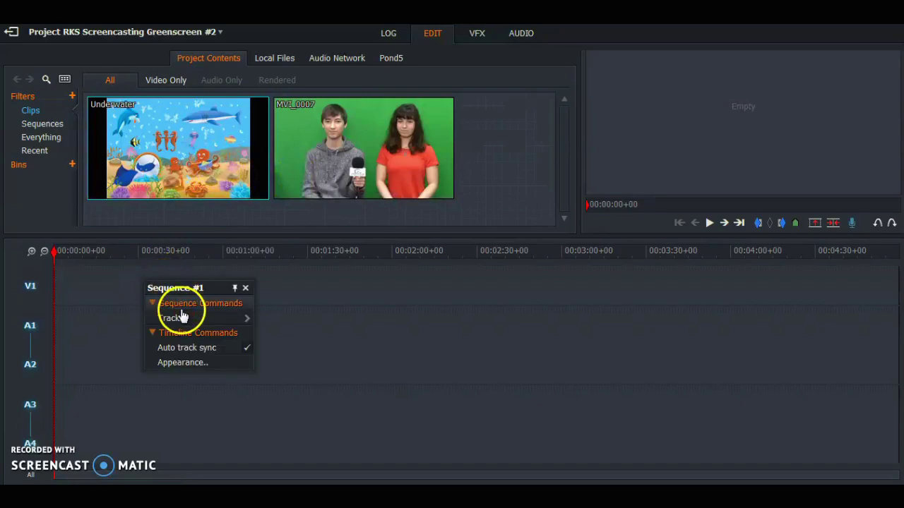
click(226, 317)
click(270, 320)
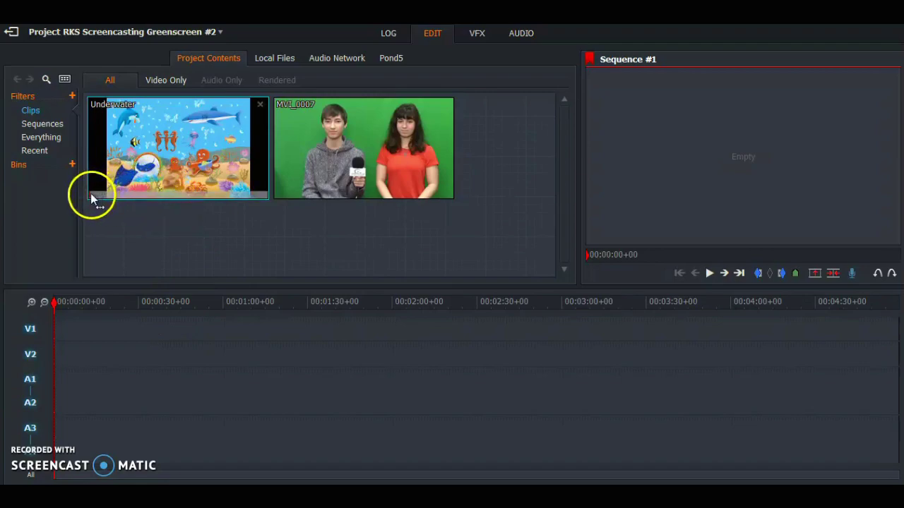
Scrub through the Underwater clip's thumbnail to preview its frames
drag(89, 193, 140, 205)
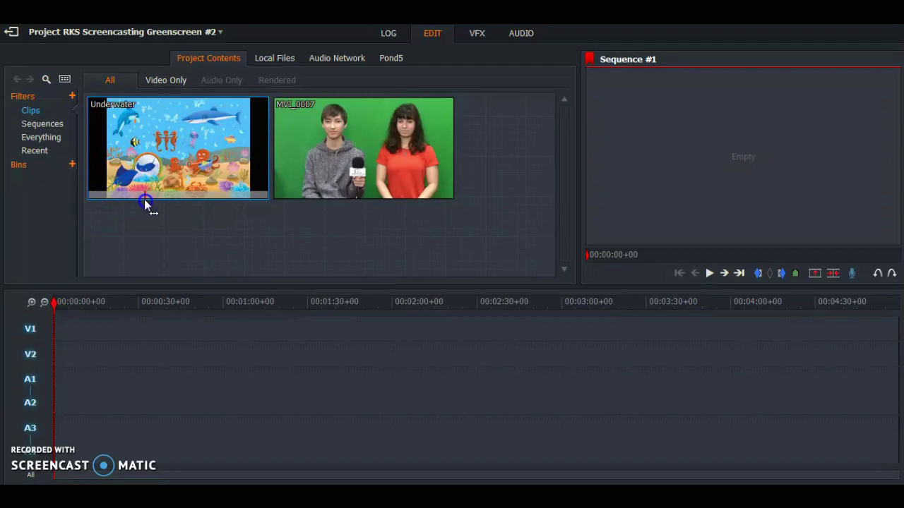
mouse_move(145, 202)
mouse_down()
mouse_move(138, 196)
mouse_move(146, 201)
mouse_up()
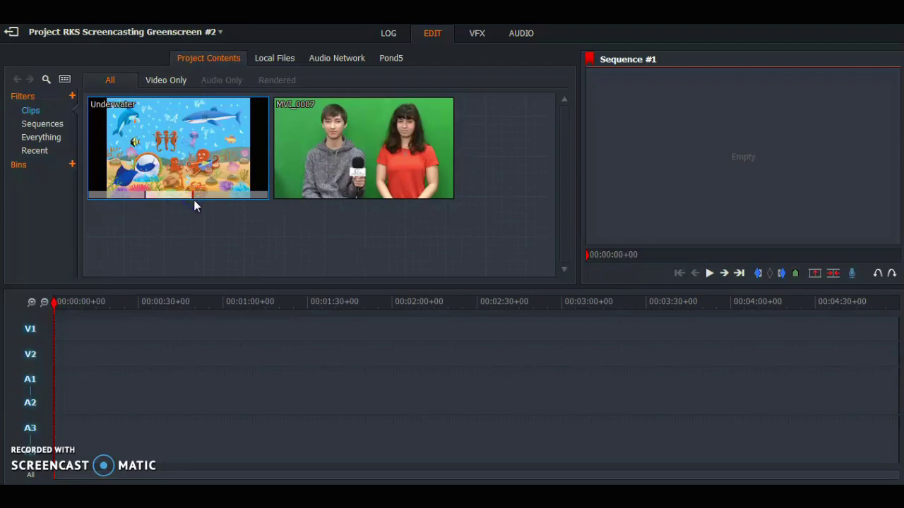
drag(161, 173, 202, 164)
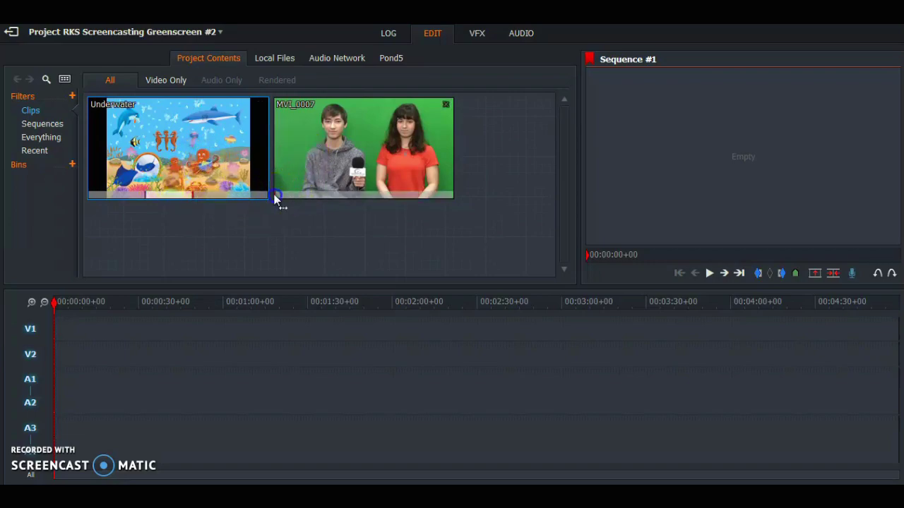
Preview MVI_0007 and drop it onto V1, with its audio on A1–A2
drag(275, 199, 282, 200)
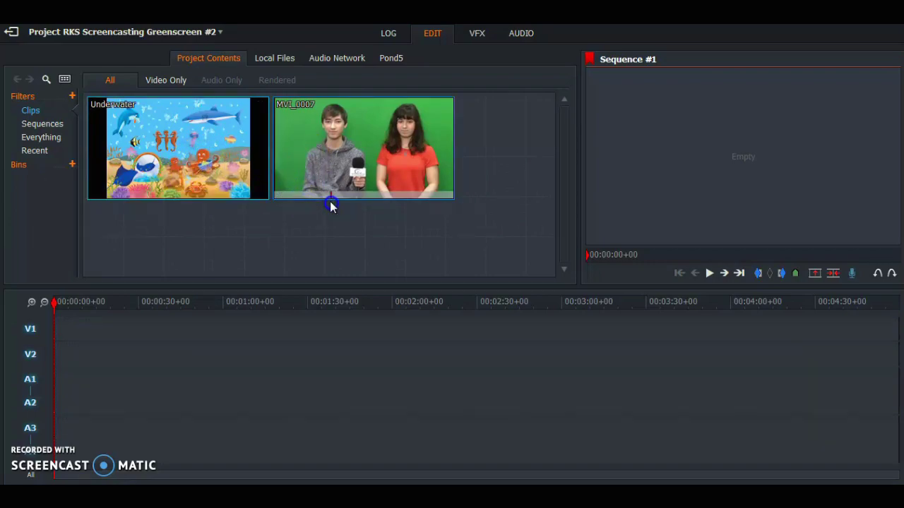
drag(329, 194, 358, 209)
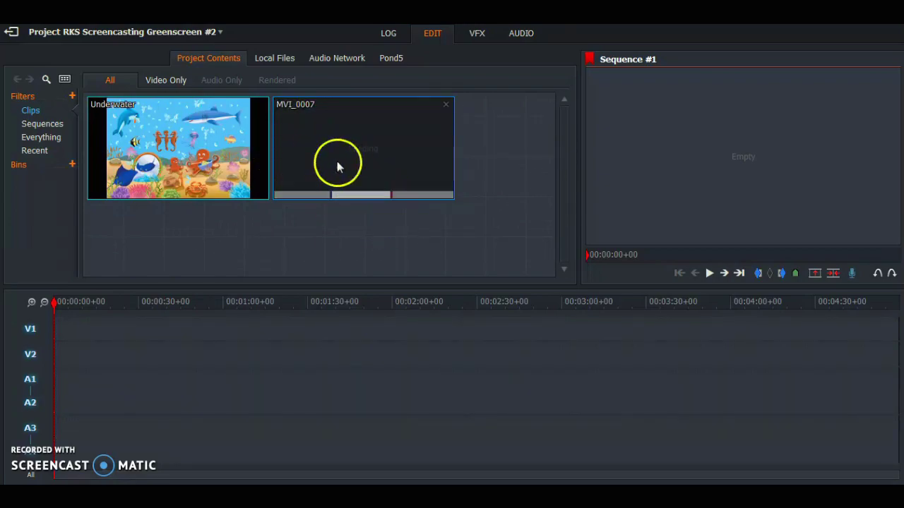
drag(337, 166, 360, 157)
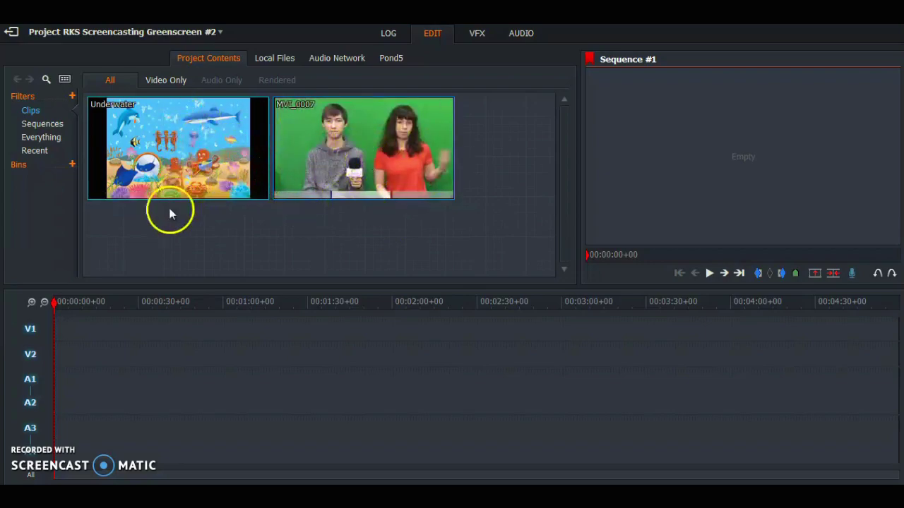
drag(348, 158, 73, 335)
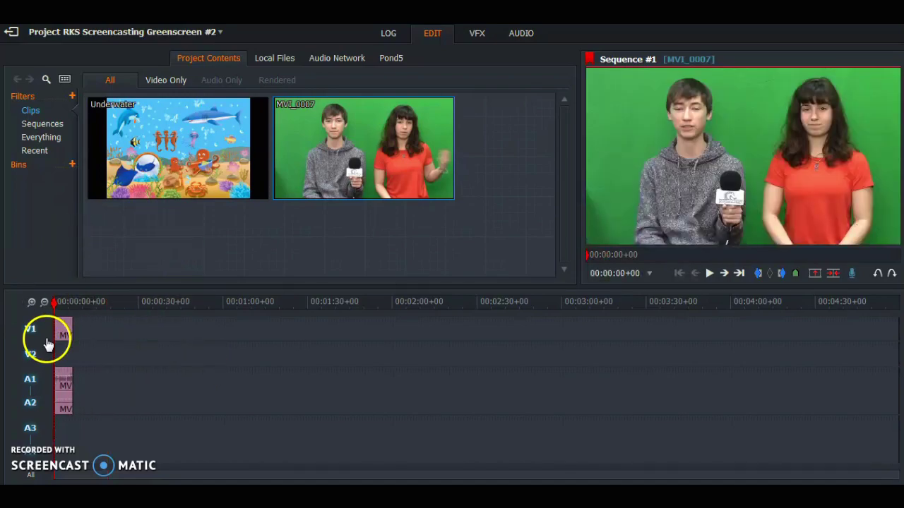
Zoom the timeline in twice, place the Underwater clip on V2, then go to VFX
click(31, 302)
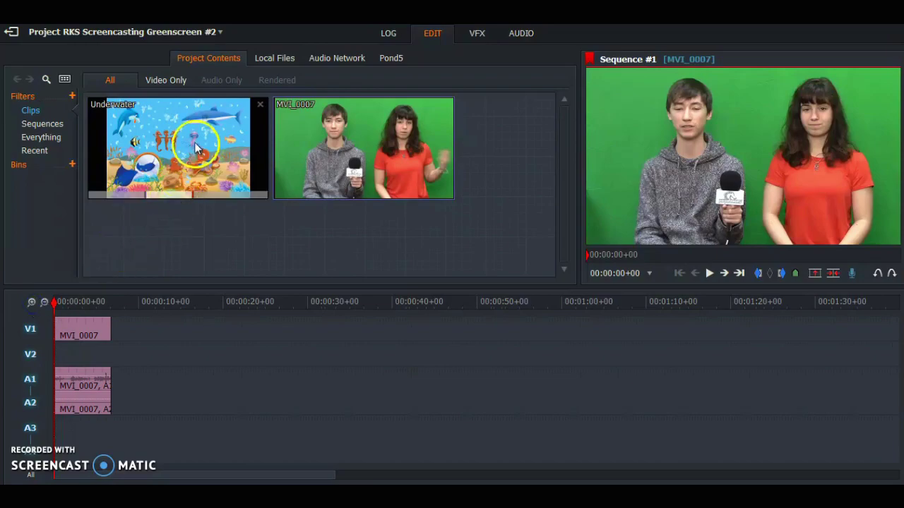
click(33, 303)
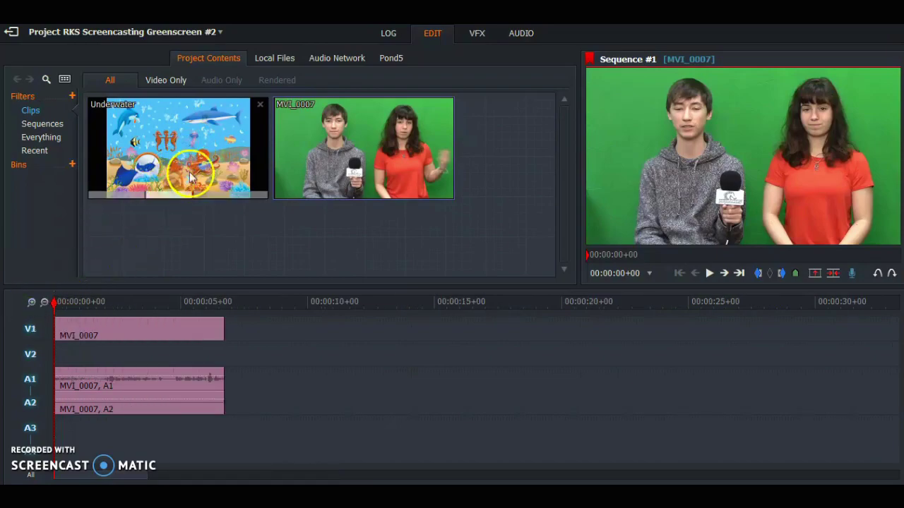
drag(204, 158, 59, 363)
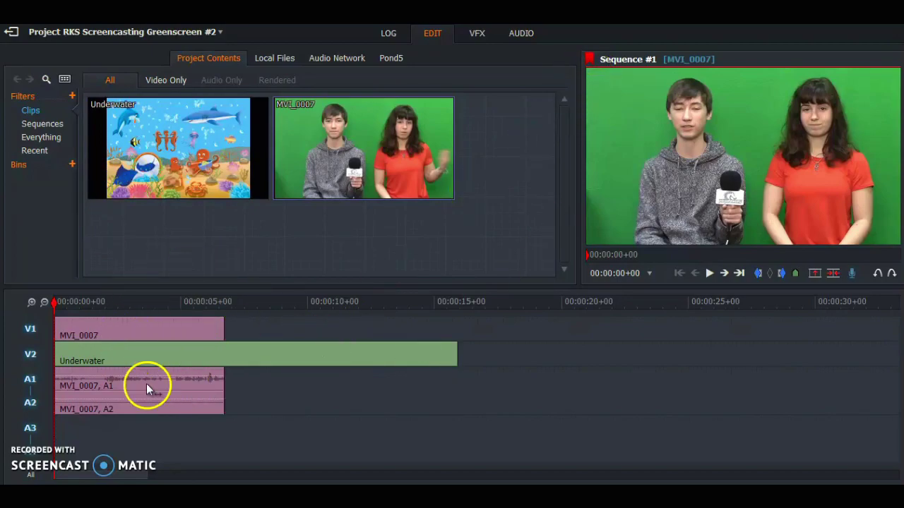
click(477, 33)
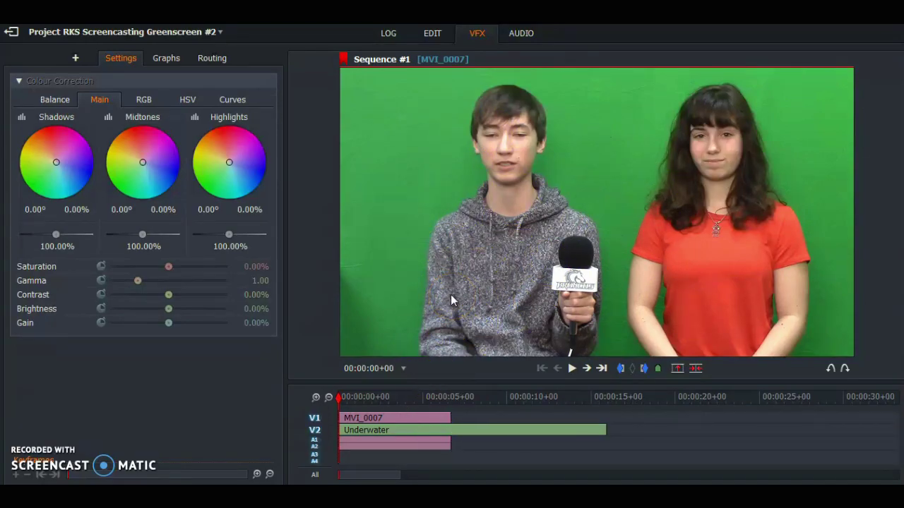
Add a 2D DVE to MVI_0007 and nudge its picture right to Position X 0.51
right_click(393, 419)
mouse_move(423, 344)
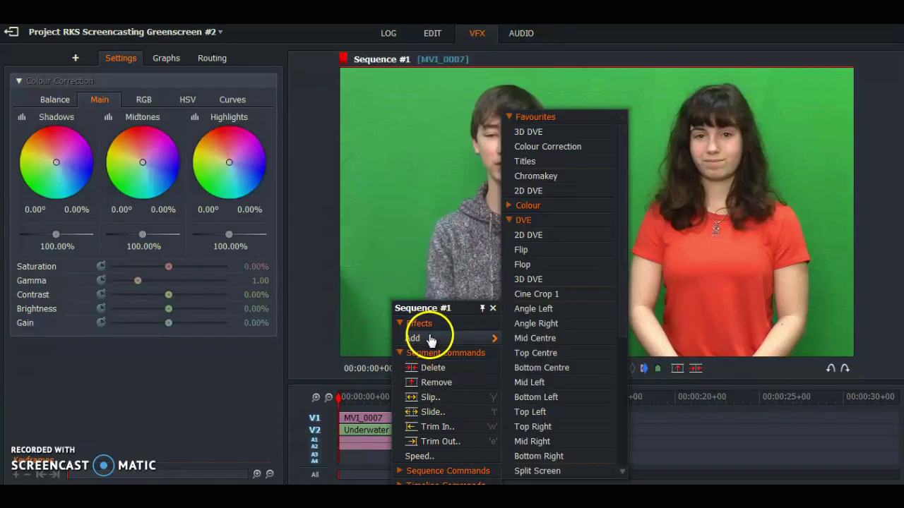
click(523, 237)
click(530, 302)
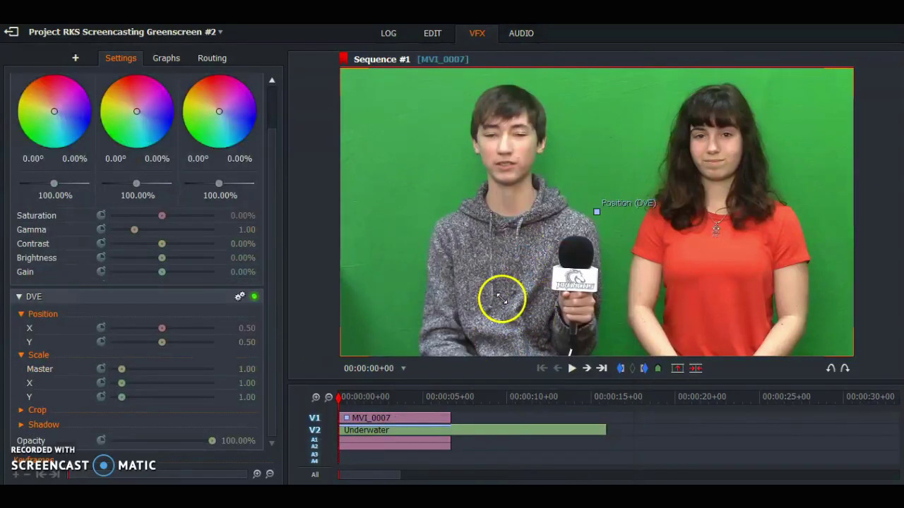
click(605, 209)
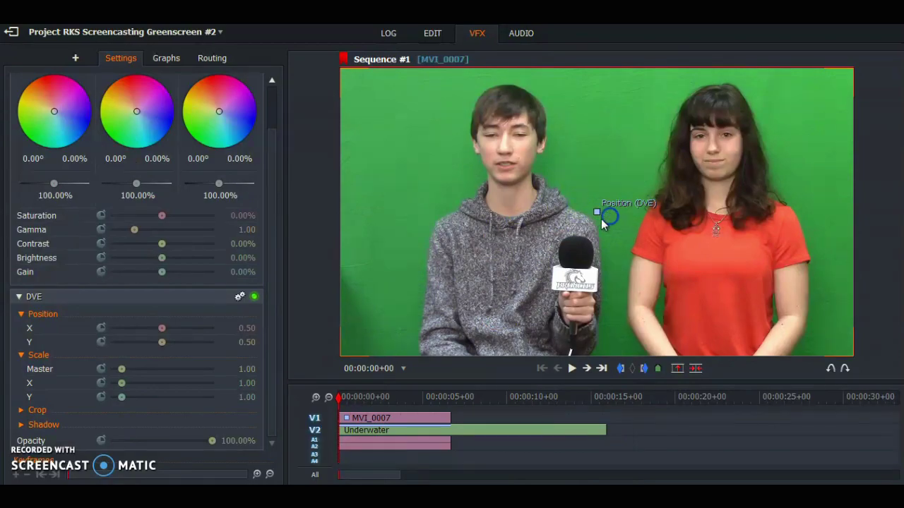
mouse_move(597, 211)
mouse_down()
mouse_move(602, 233)
mouse_move(537, 178)
mouse_move(620, 145)
mouse_move(599, 216)
mouse_up()
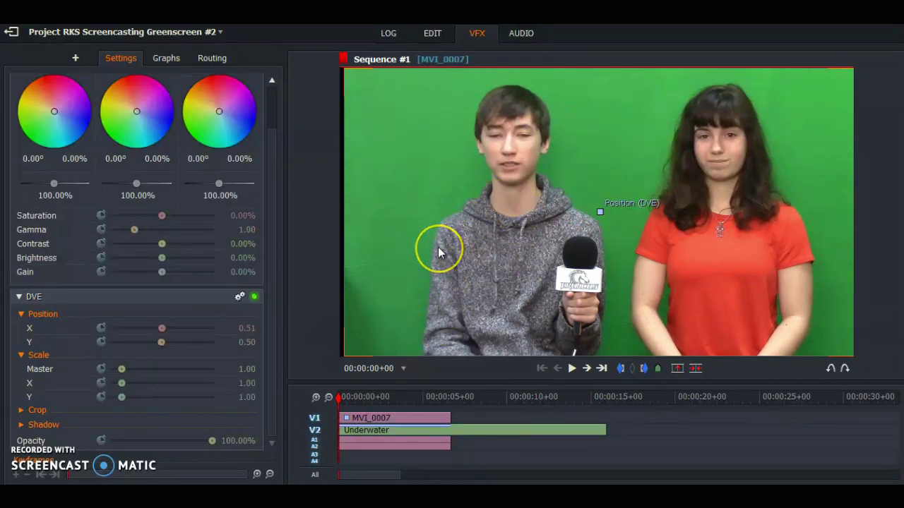
Add Chromakey from the Favourites effects list to the MVI_0007 clip
mouse_move(411, 205)
mouse_down()
mouse_move(541, 191)
mouse_move(519, 94)
mouse_move(514, 208)
mouse_up()
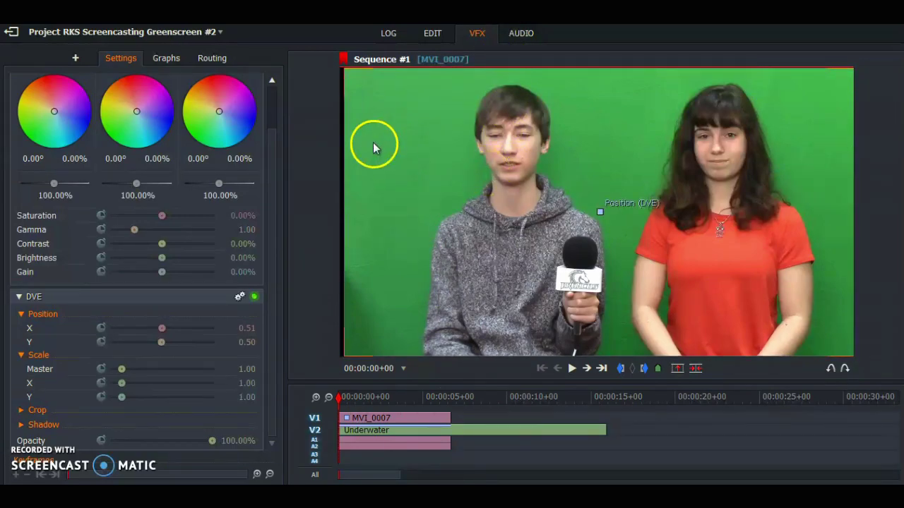
right_click(382, 423)
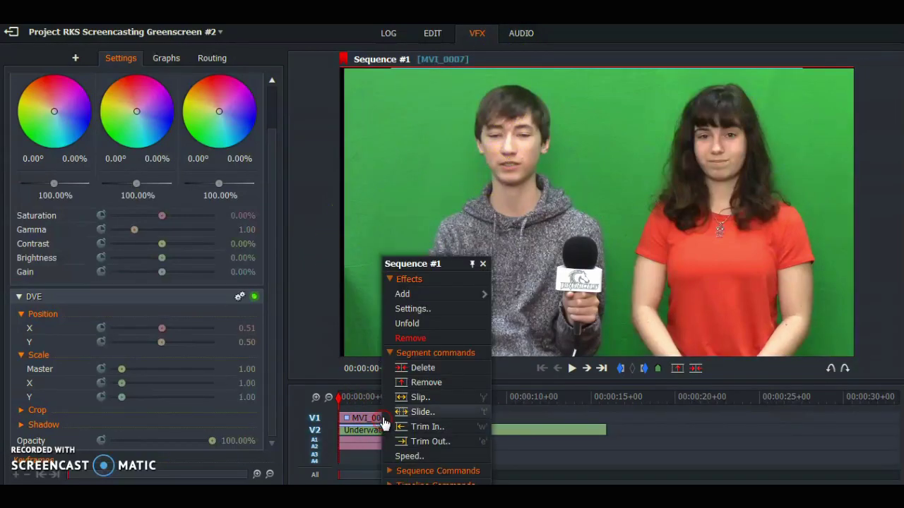
click(407, 293)
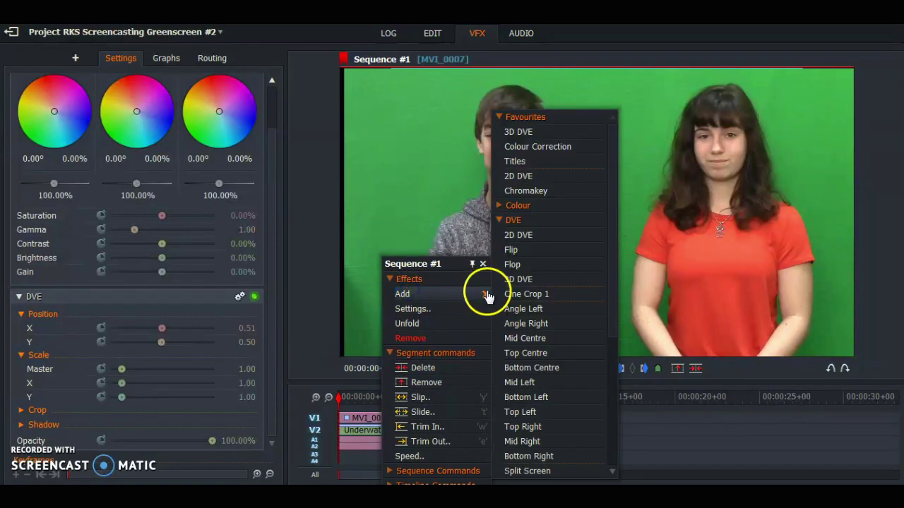
click(515, 294)
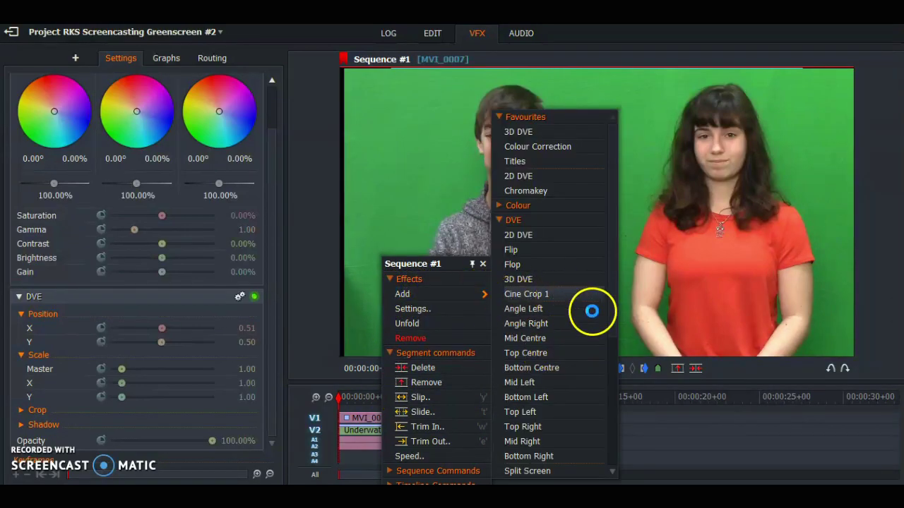
drag(610, 311, 617, 407)
click(544, 395)
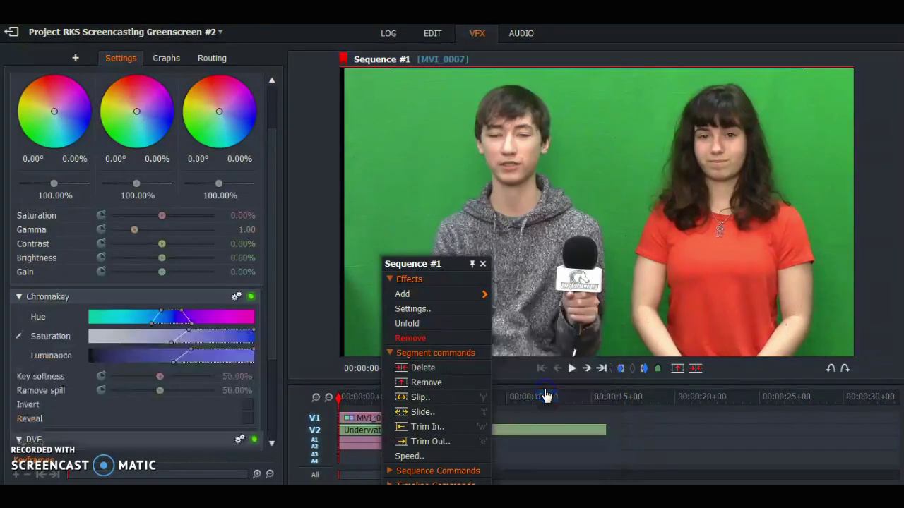
click(384, 371)
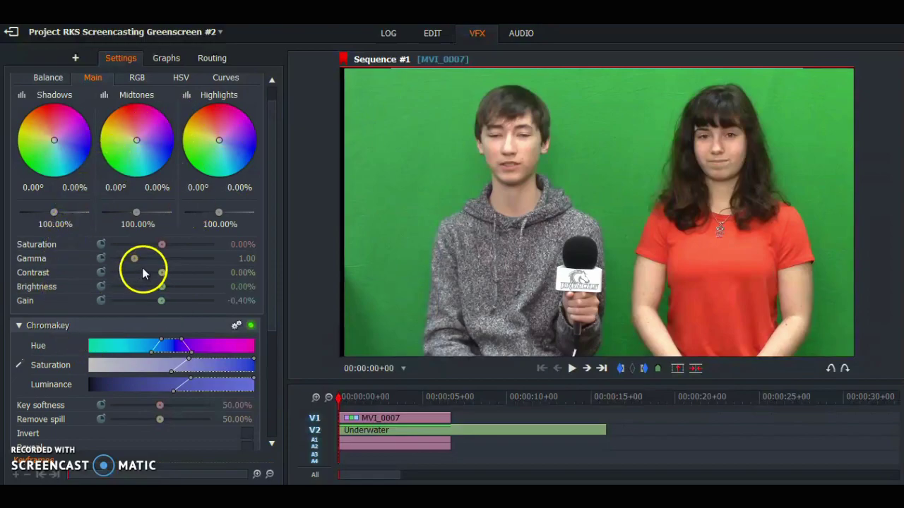
Sample the green backdrop with the Saturation eyedropper, keying presenters over Underwater
click(22, 365)
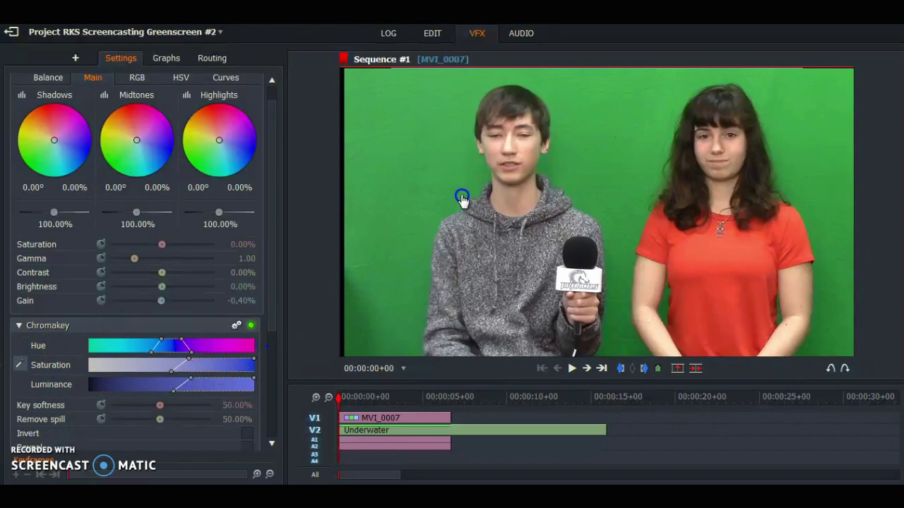
click(601, 182)
drag(601, 182, 550, 165)
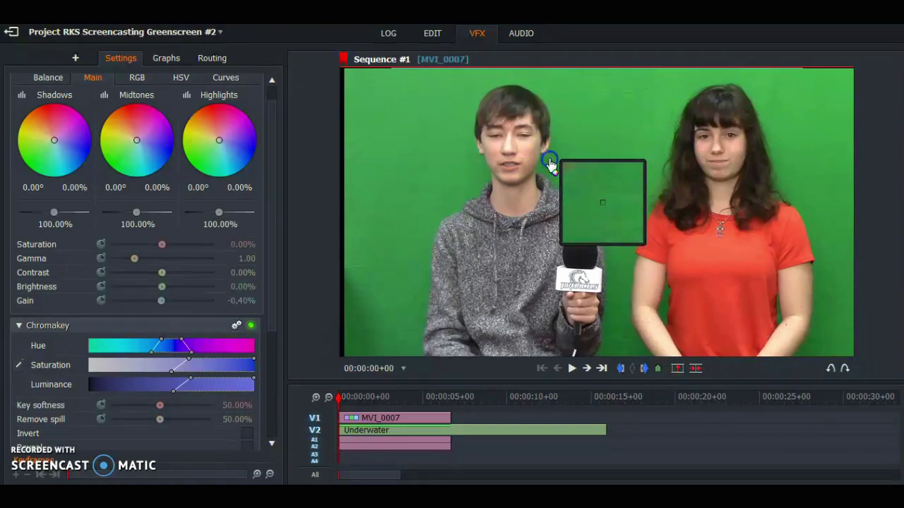
drag(551, 162, 552, 163)
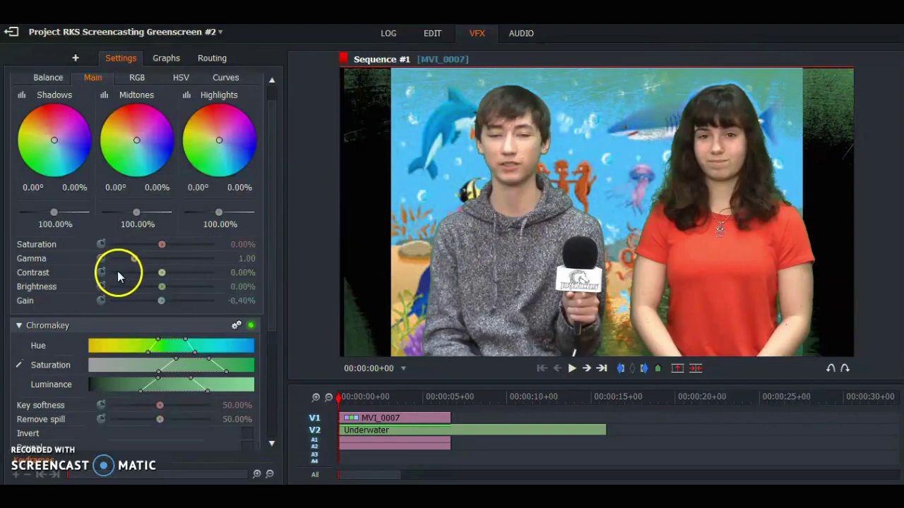
scroll(148, 194, down, 3)
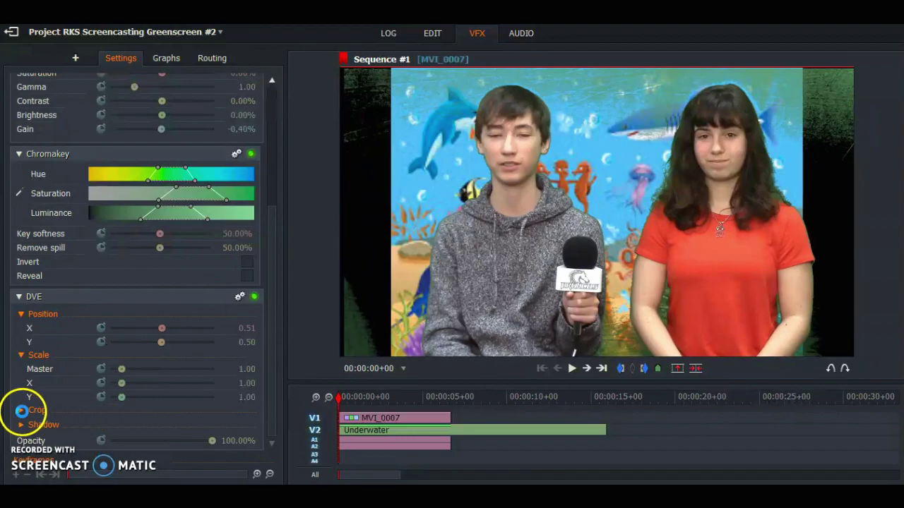
Expand the DVE Crop settings and set Crop Left to 14.67%
click(22, 409)
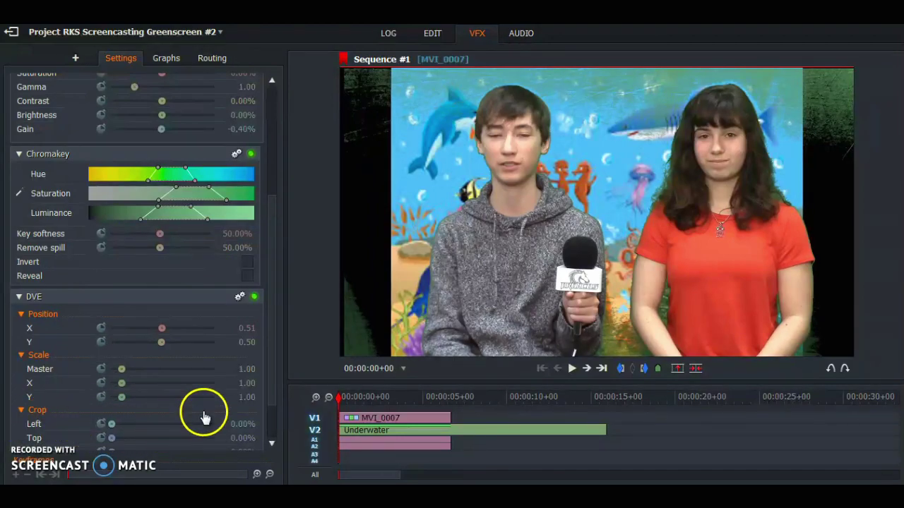
drag(274, 393, 271, 427)
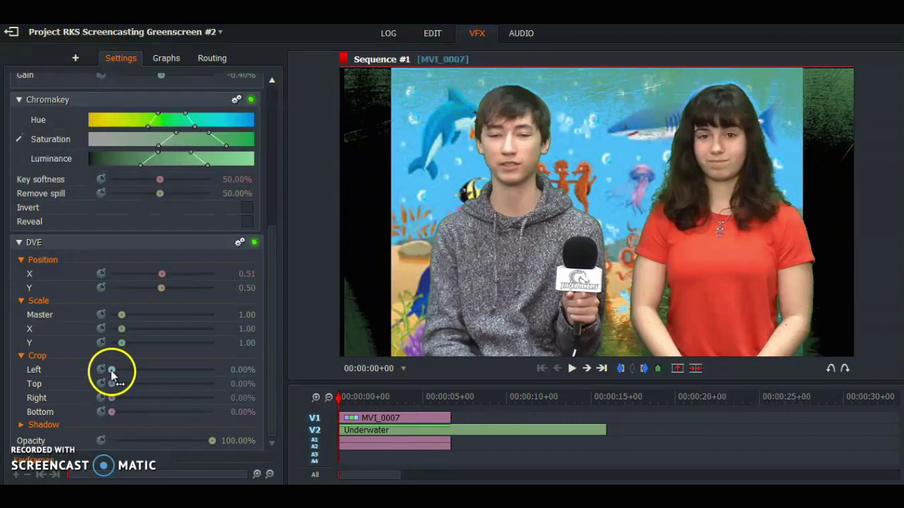
drag(112, 372, 127, 389)
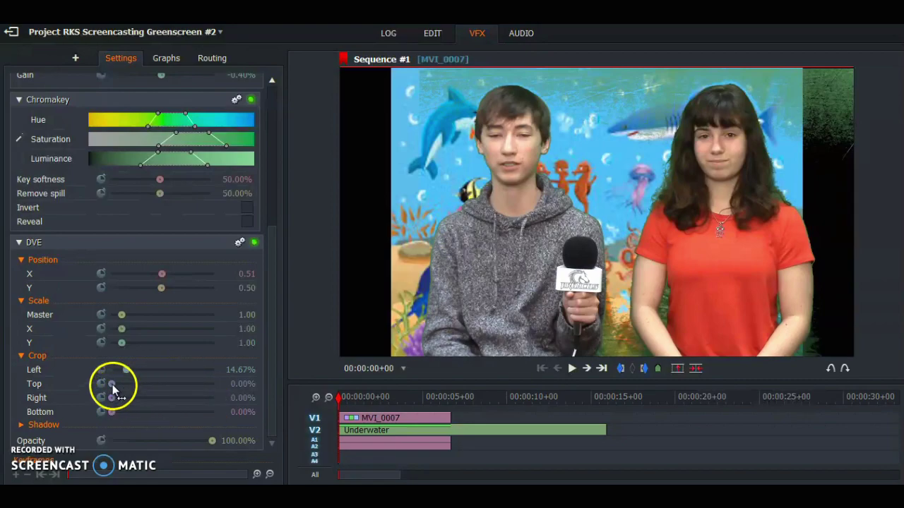
mouse_move(113, 389)
mouse_down()
mouse_move(161, 397)
mouse_move(110, 389)
mouse_move(105, 395)
mouse_move(119, 412)
mouse_move(165, 414)
mouse_move(102, 402)
mouse_up()
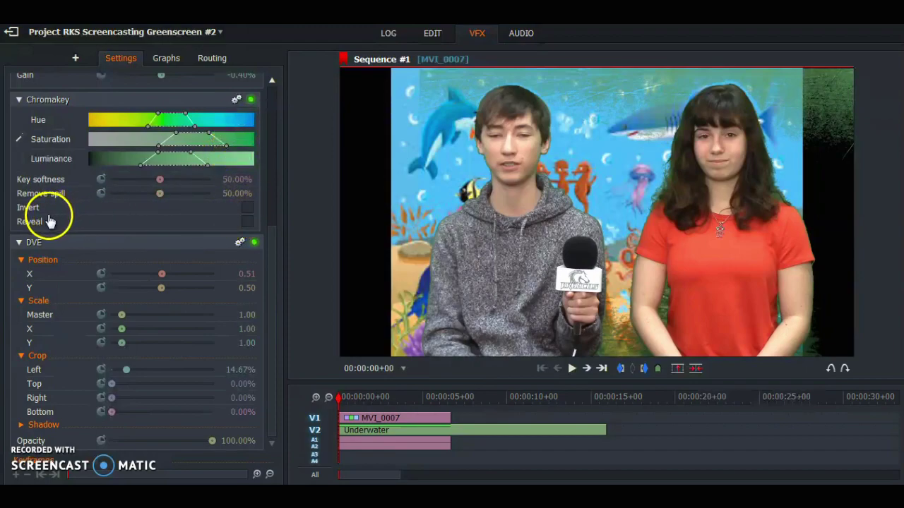
Turn on Chromakey Reveal and adjust Hue and Saturation ranges until the background is white
click(247, 223)
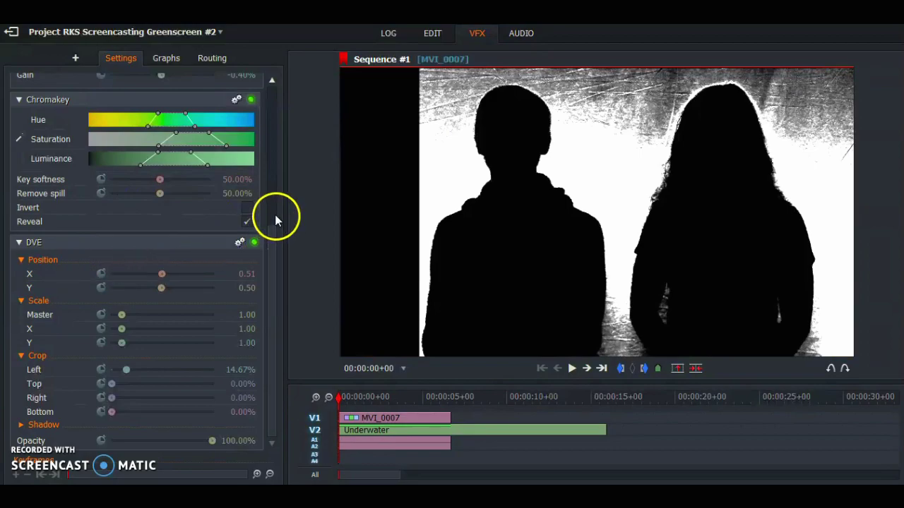
drag(269, 259, 298, 202)
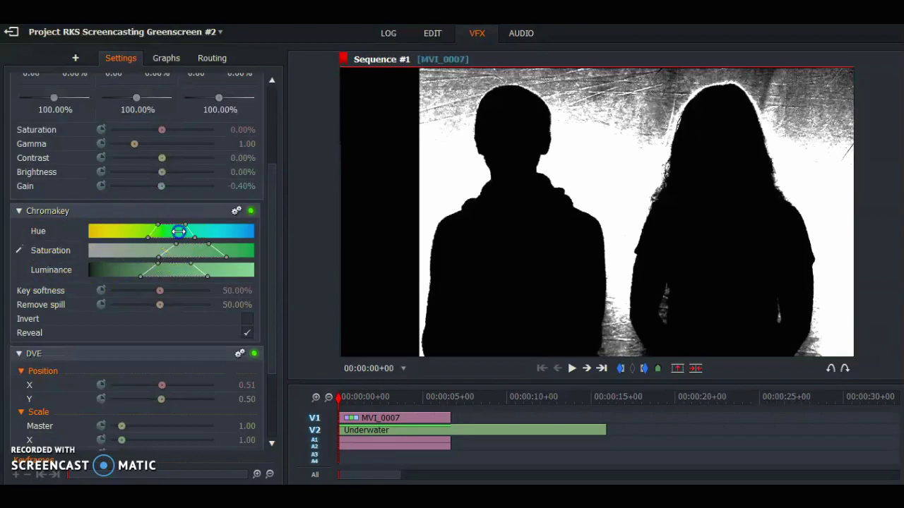
drag(180, 231, 170, 247)
drag(230, 234, 224, 253)
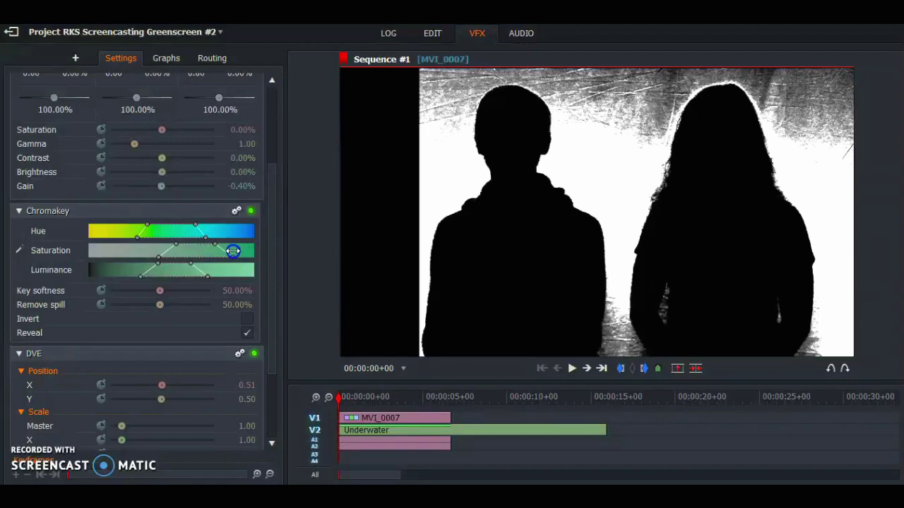
click(176, 247)
drag(171, 247, 124, 257)
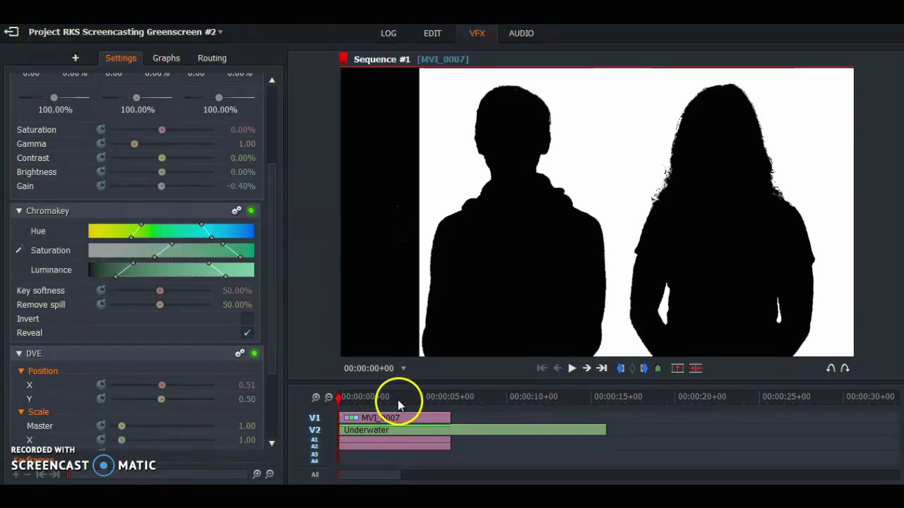
click(504, 132)
click(784, 192)
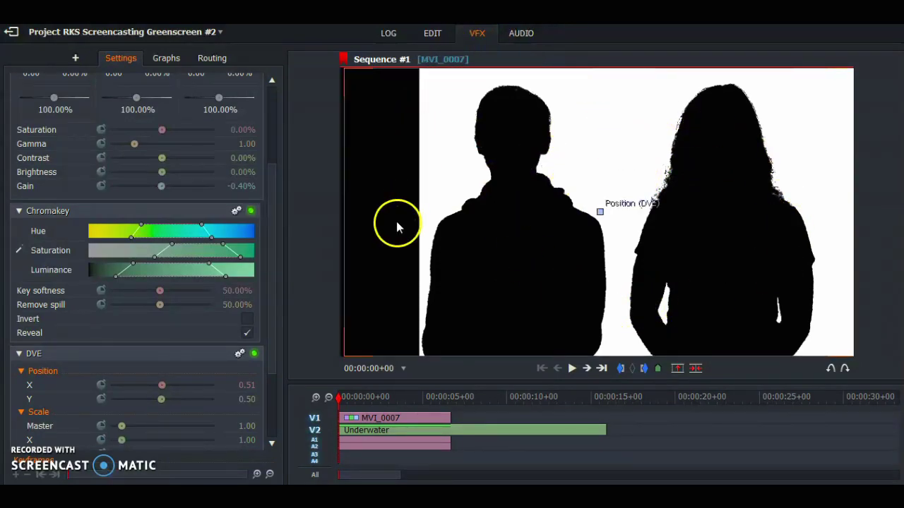
click(600, 129)
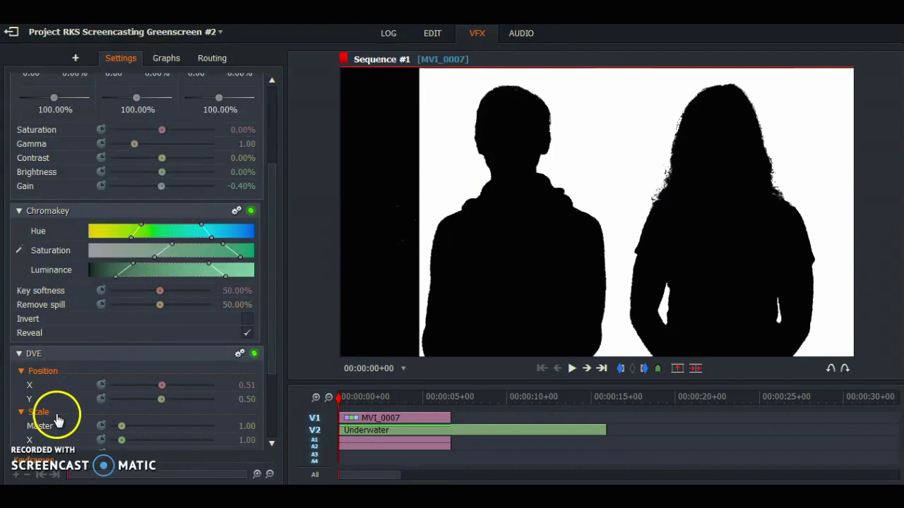
drag(269, 323, 289, 318)
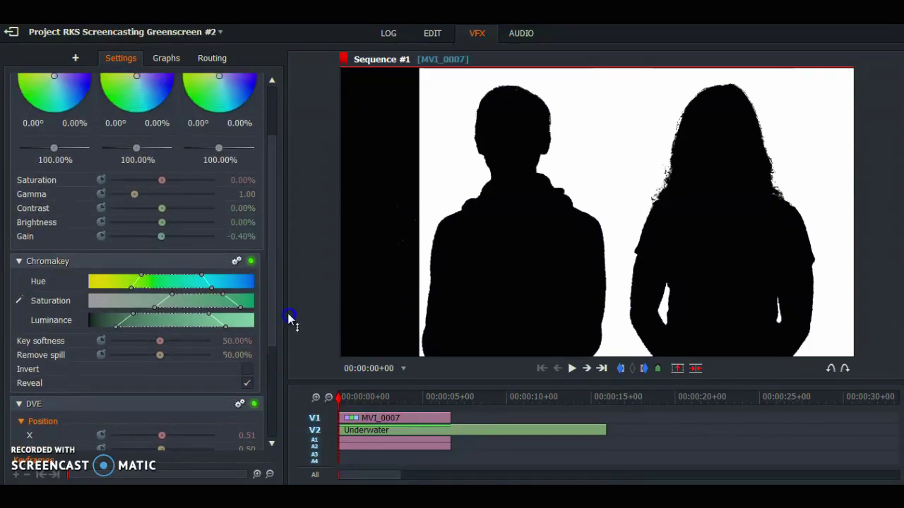